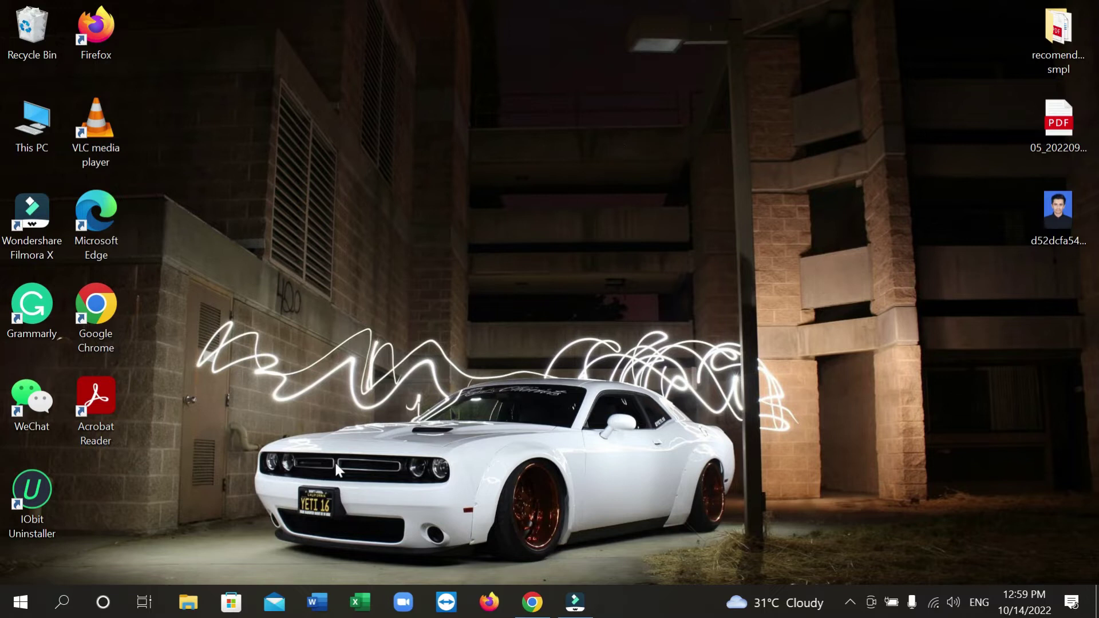
Launch Word and create a new blank document, Document1
left_click(316, 603)
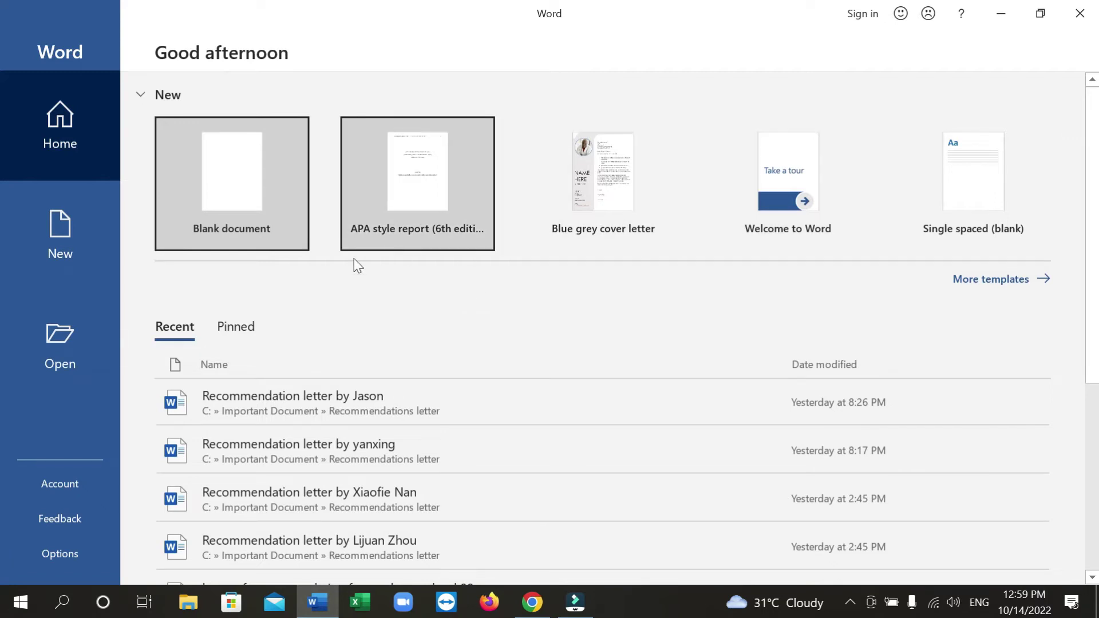
left_click(238, 175)
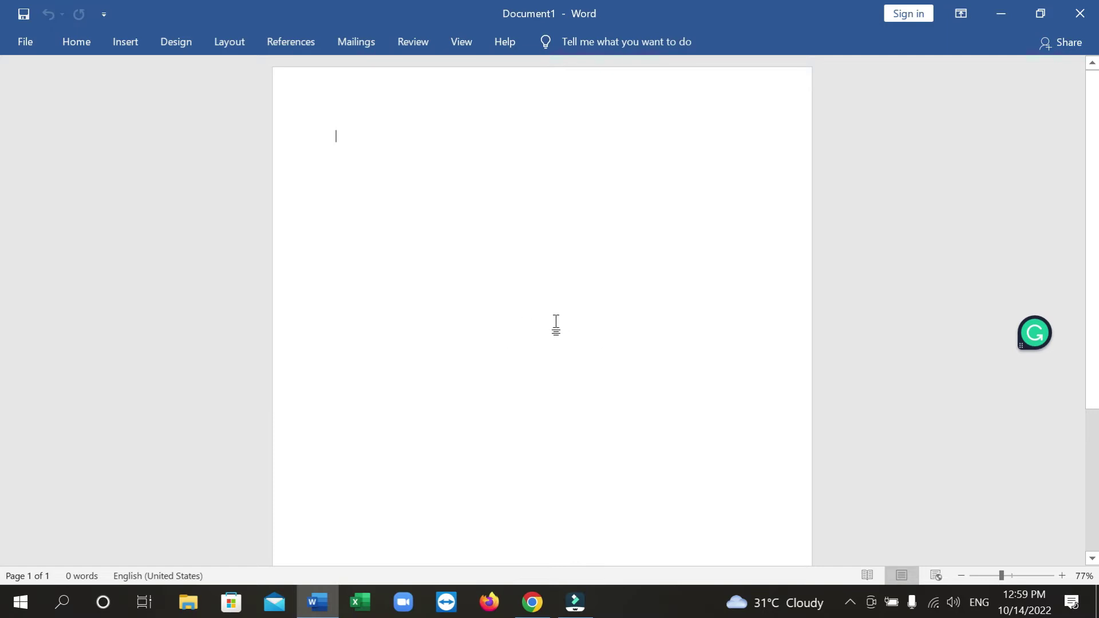
Place the cursor on the blank page and show the Insert Pictures source options
left_click(227, 325)
left_click(129, 45)
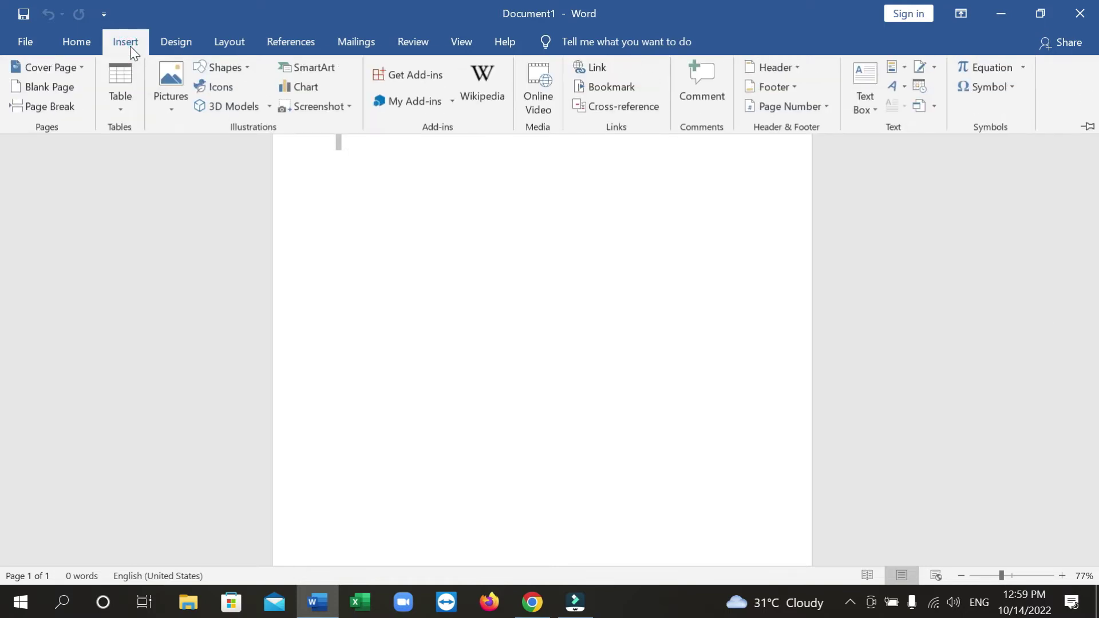
left_click(171, 91)
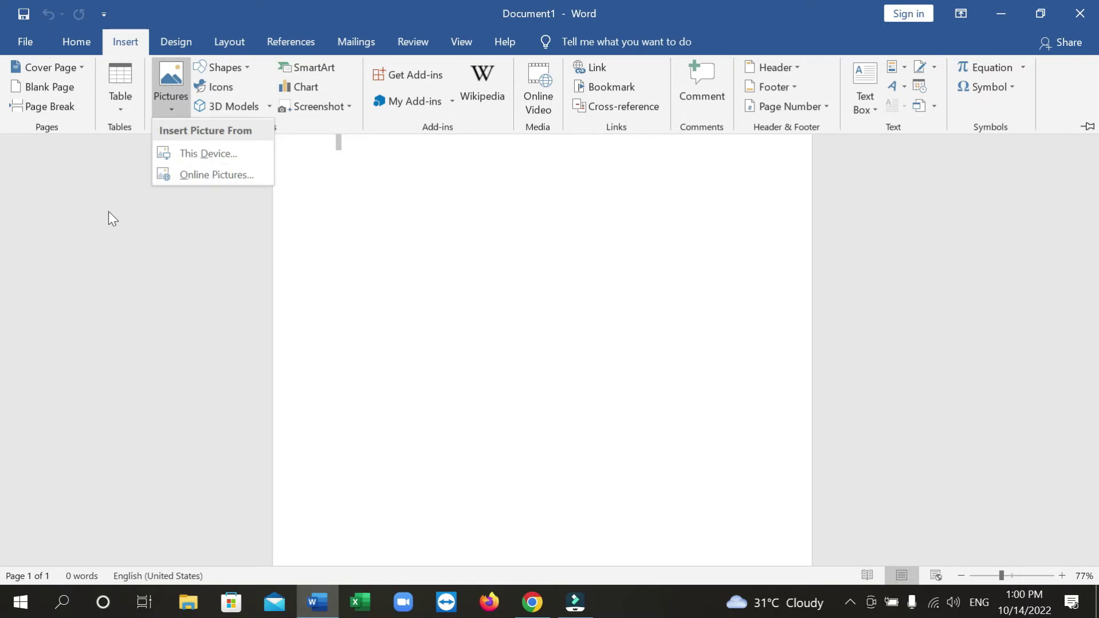
Select flower-gd470be20a_1920 from the Downloads folder on this device
left_click(186, 160)
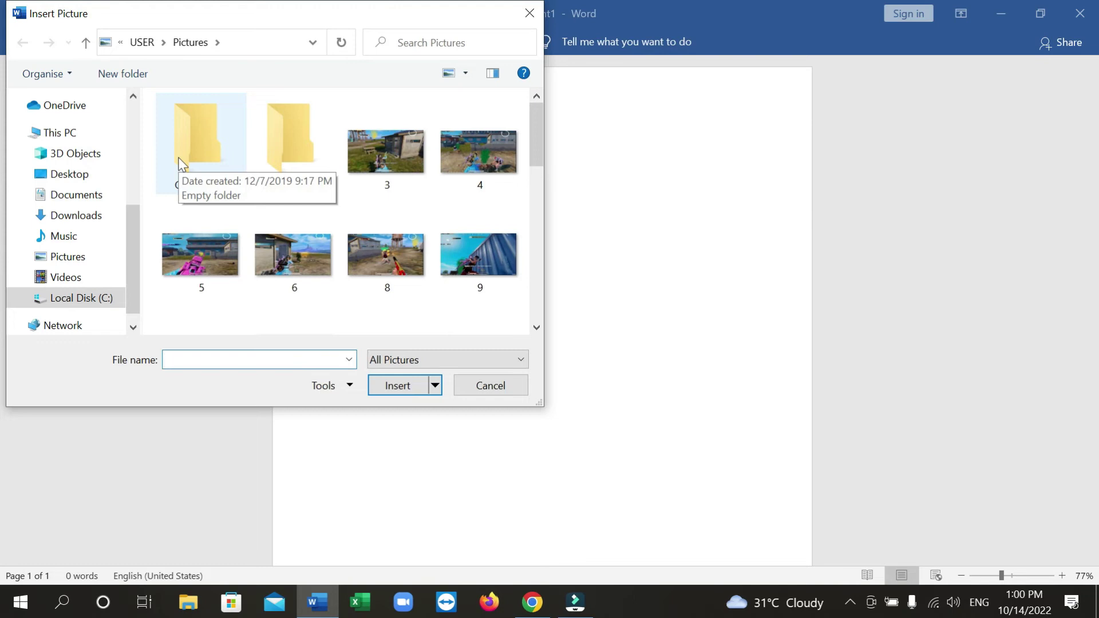
left_click(81, 216)
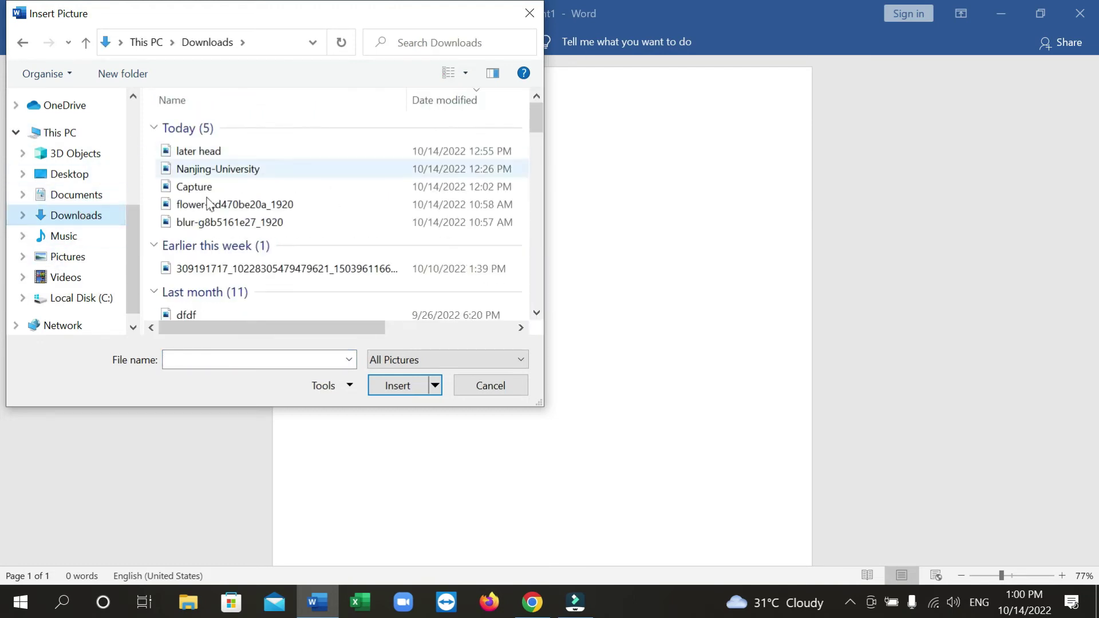
left_click(222, 204)
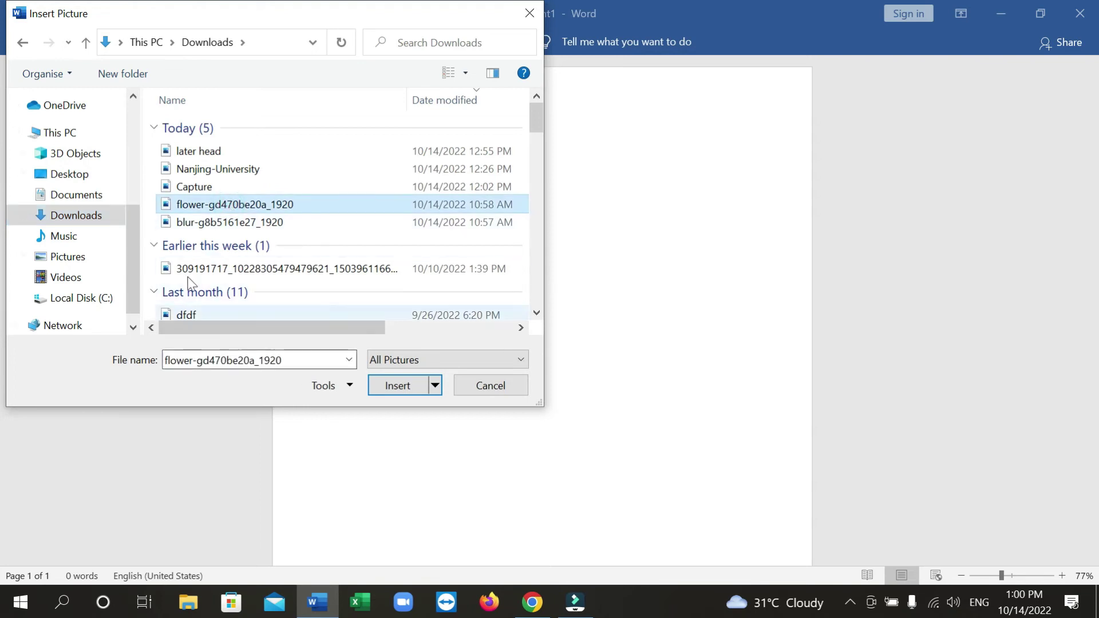
Insert the flower-gd470be20a_1920 photo and shrink it from its bottom-right corner
left_click(398, 386)
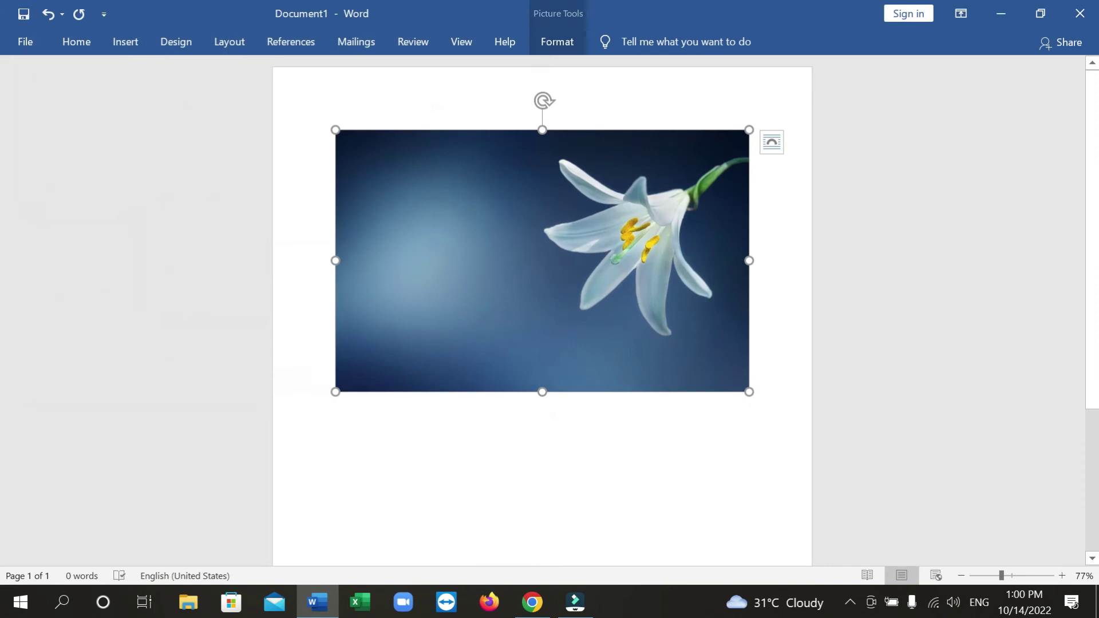
left_click_drag(749, 392, 567, 297)
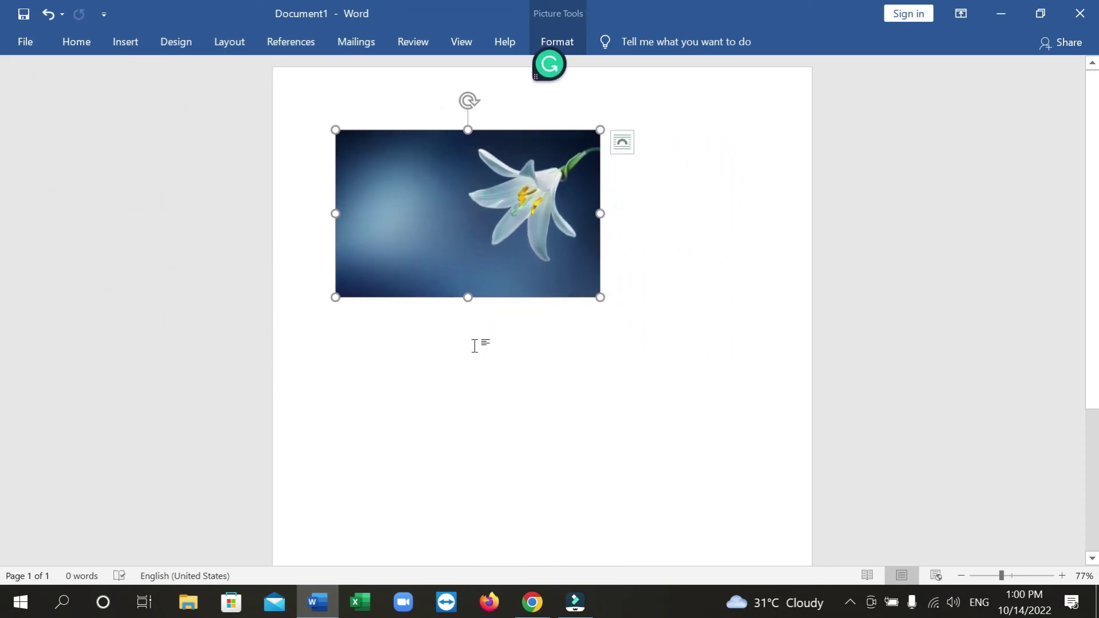
Set the lily photo to In Front of Text and move it toward the page centre
right_click(445, 242)
mouse_move(497, 506)
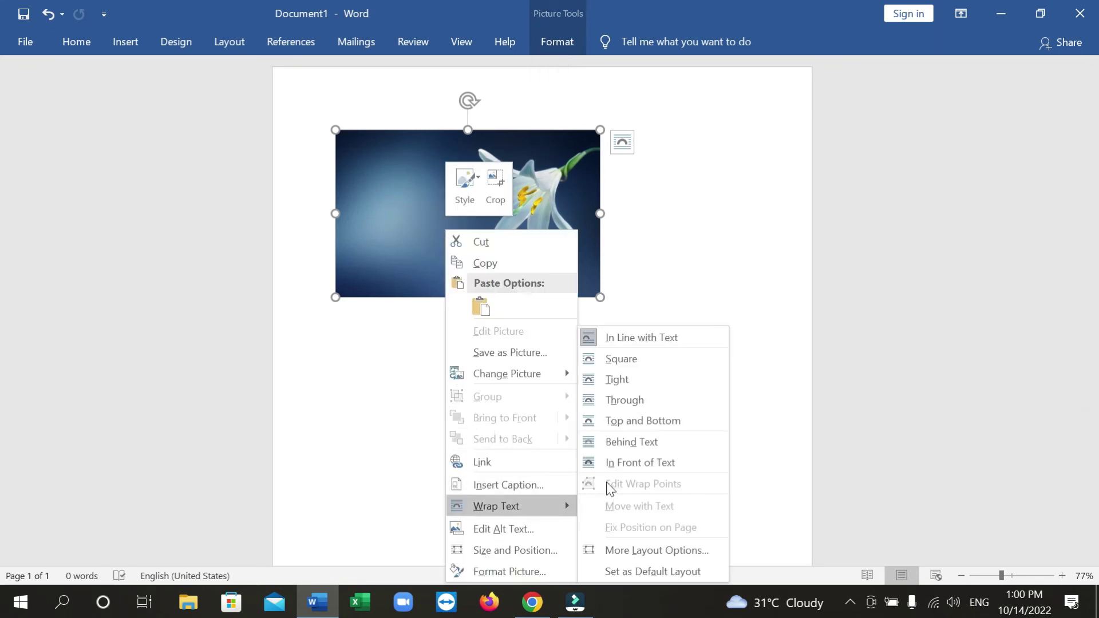
left_click(640, 462)
left_click_drag(441, 233, 516, 319)
left_click(635, 422)
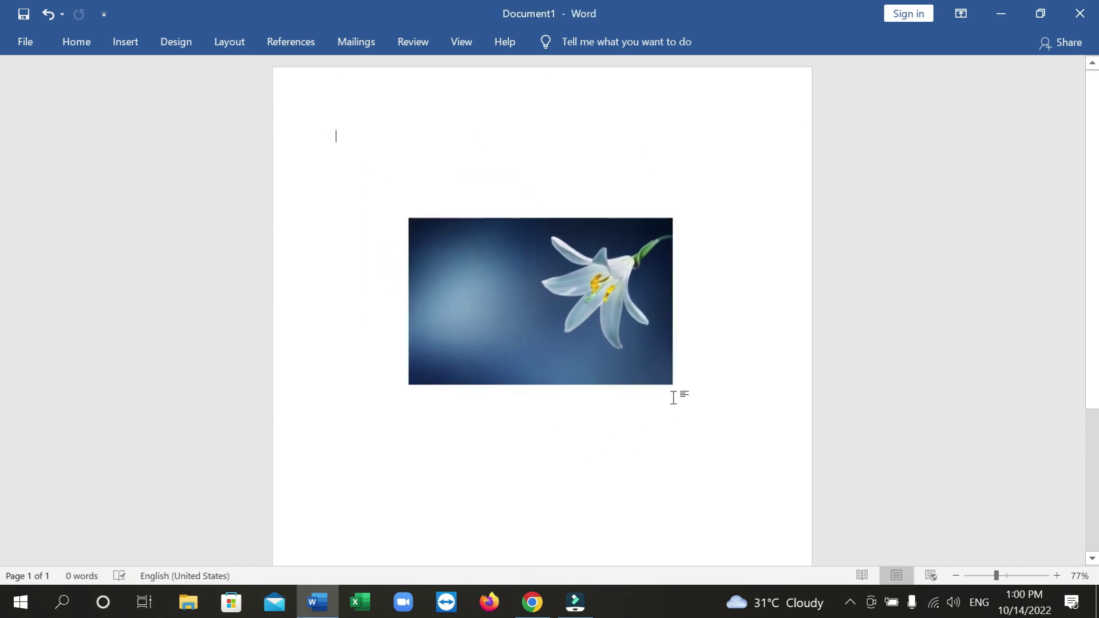
Enlarge the lily photo slightly from its corner handle and deselect it
left_click(622, 345)
left_click_drag(673, 386, 697, 400)
left_click(621, 456)
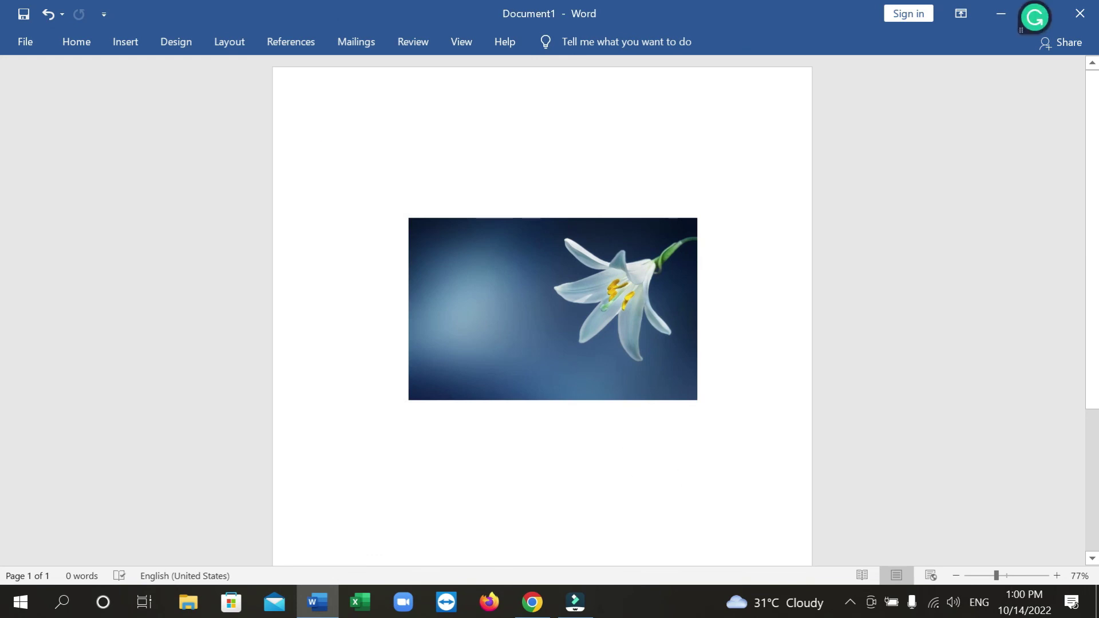